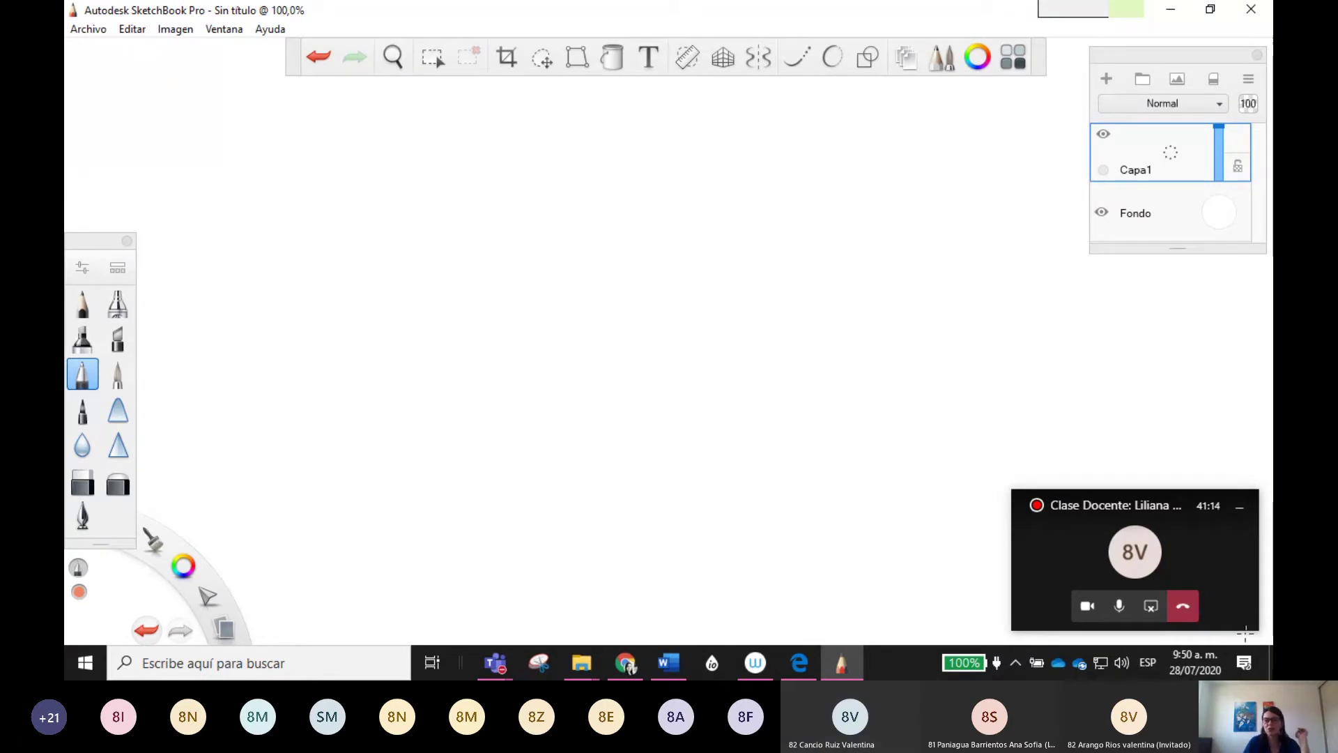
Select the pencil brush and set its drawing colour to light orange, RGB 239, 136, 98
click(1239, 513)
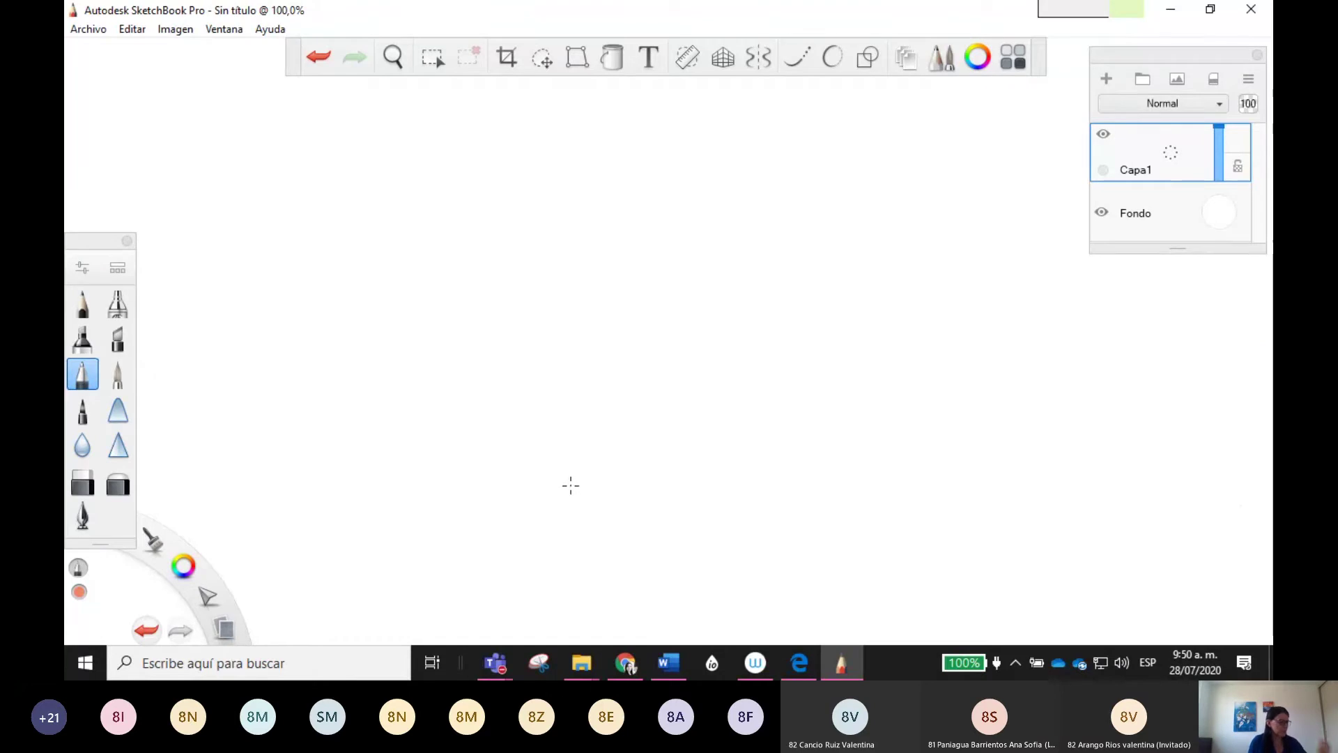
click(85, 296)
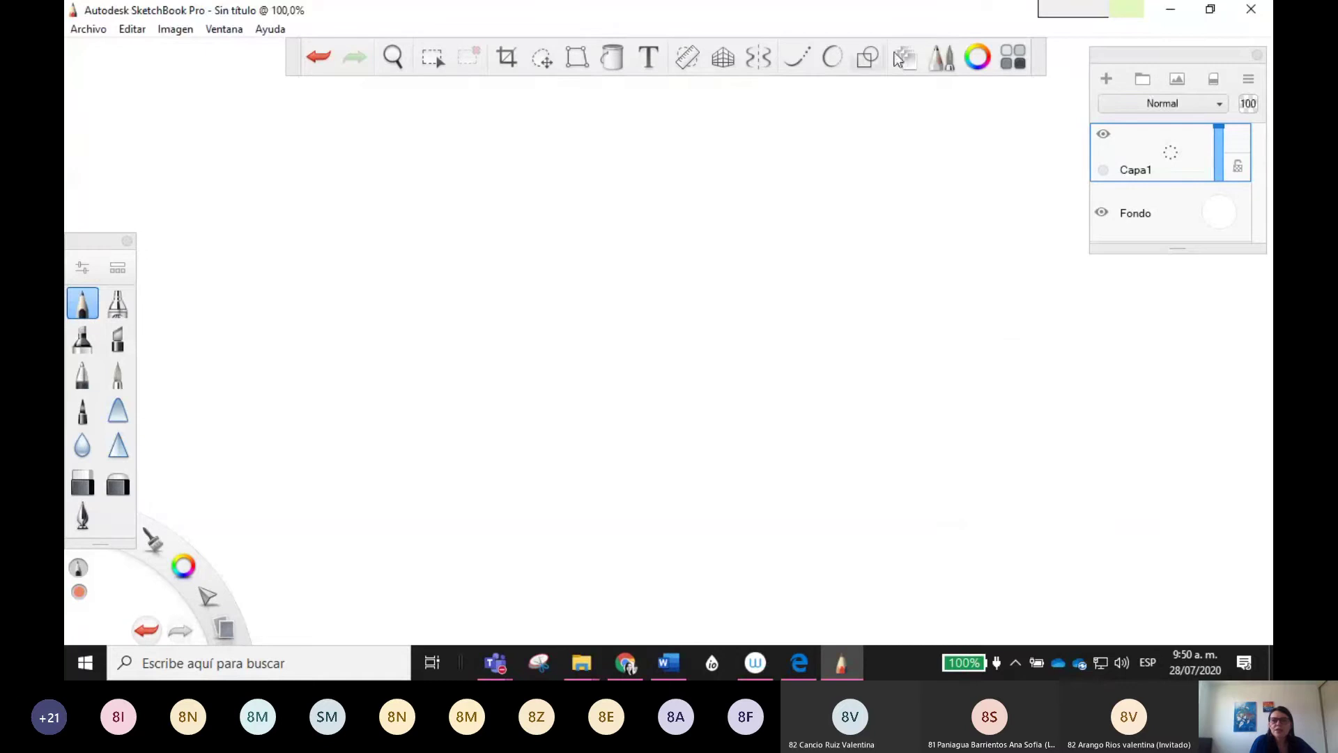
click(978, 56)
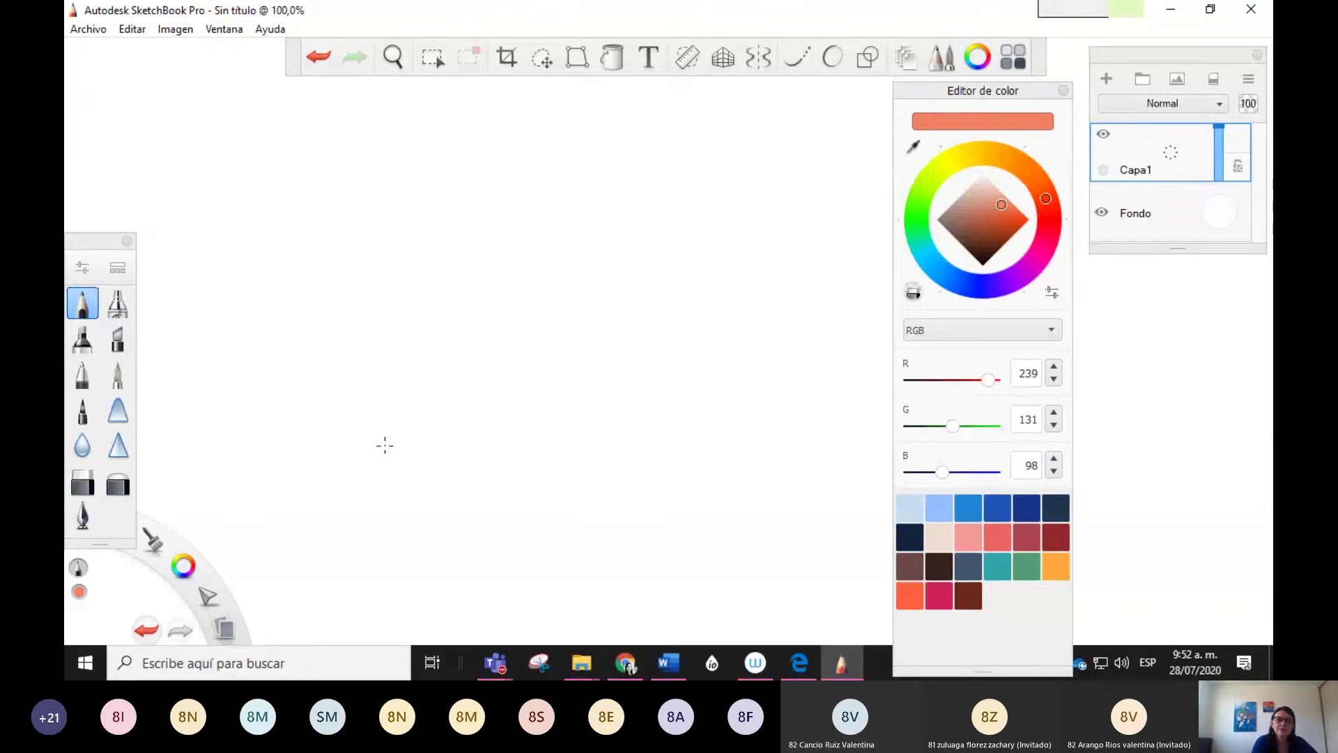
click(97, 311)
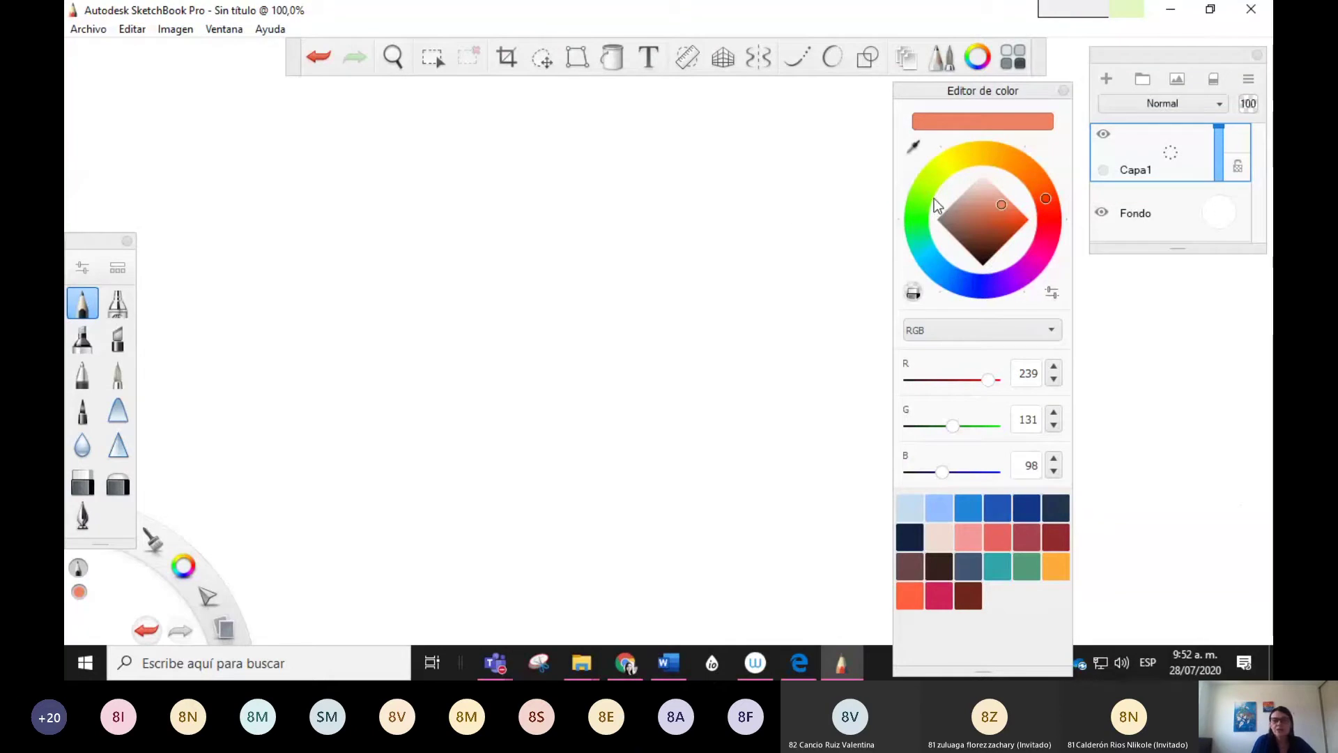
click(1049, 196)
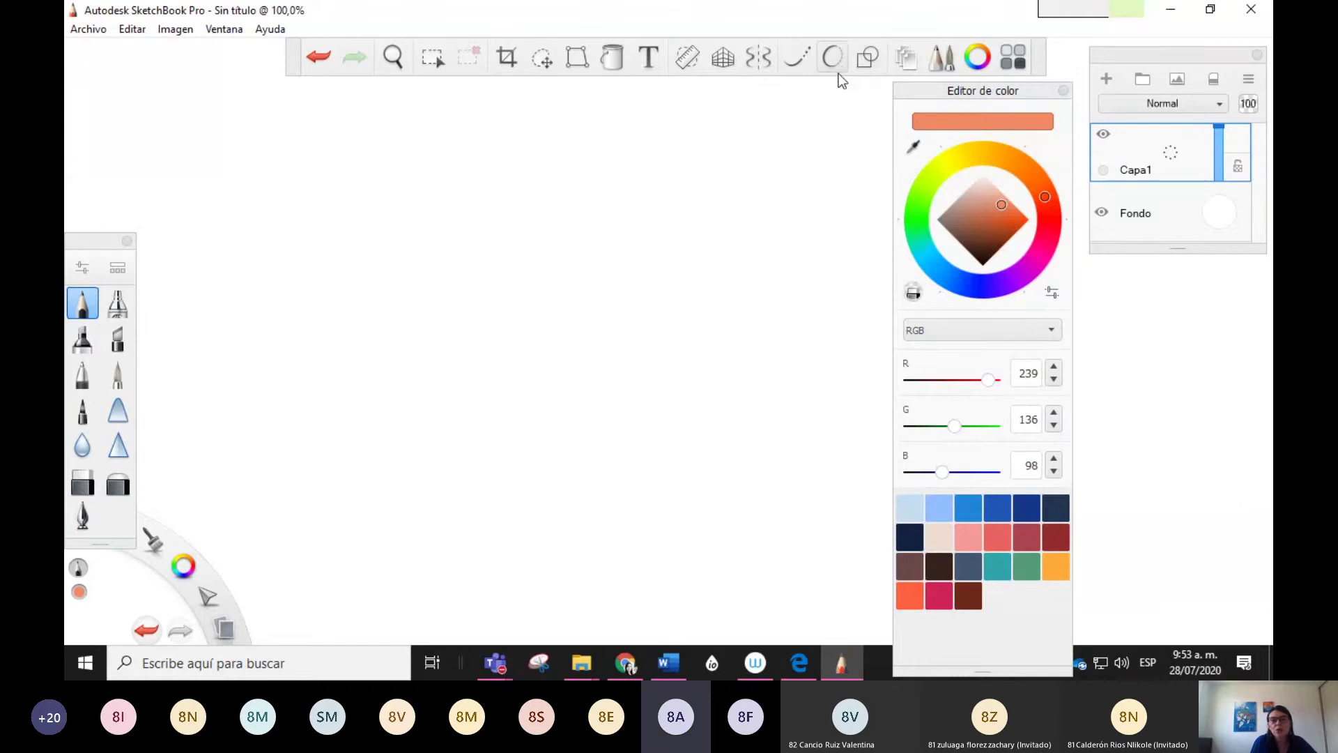
Activate the circle shape tool, draw a trial circle on the empty canvas and undo it
click(871, 59)
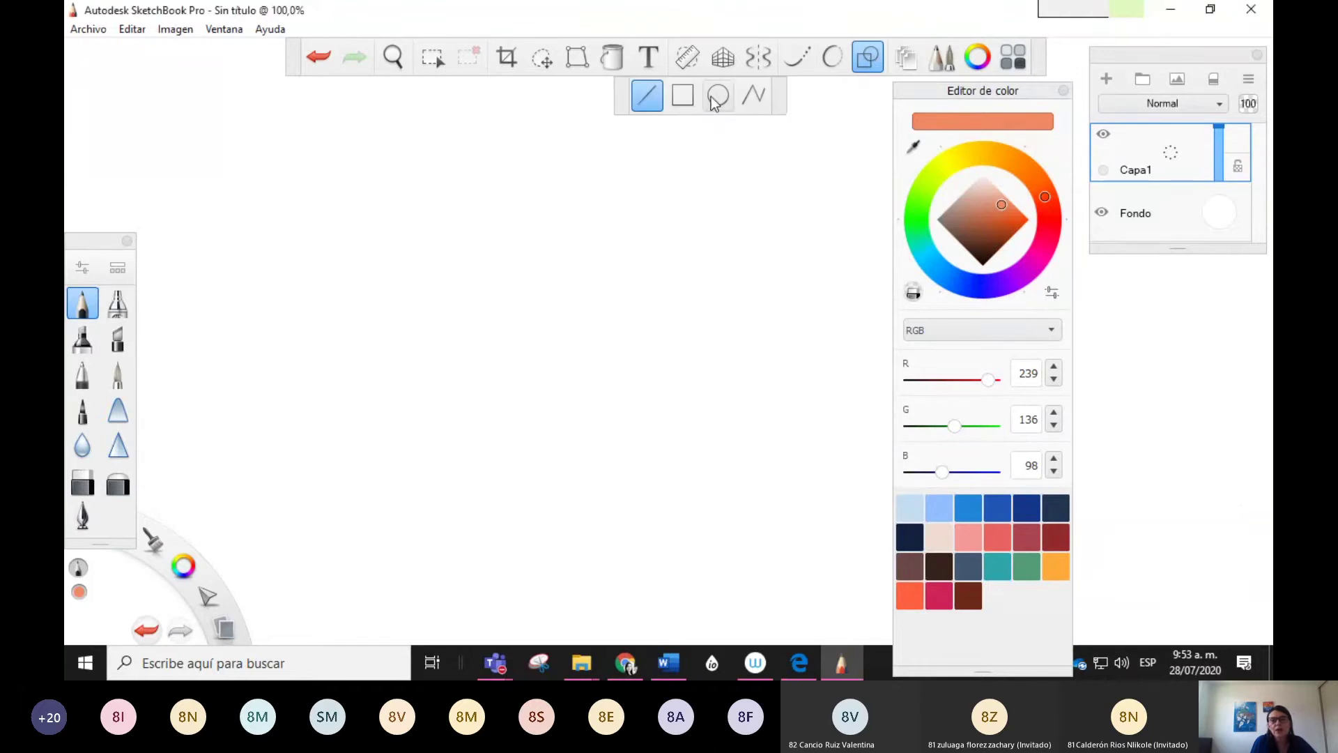
click(721, 98)
drag(459, 406, 514, 455)
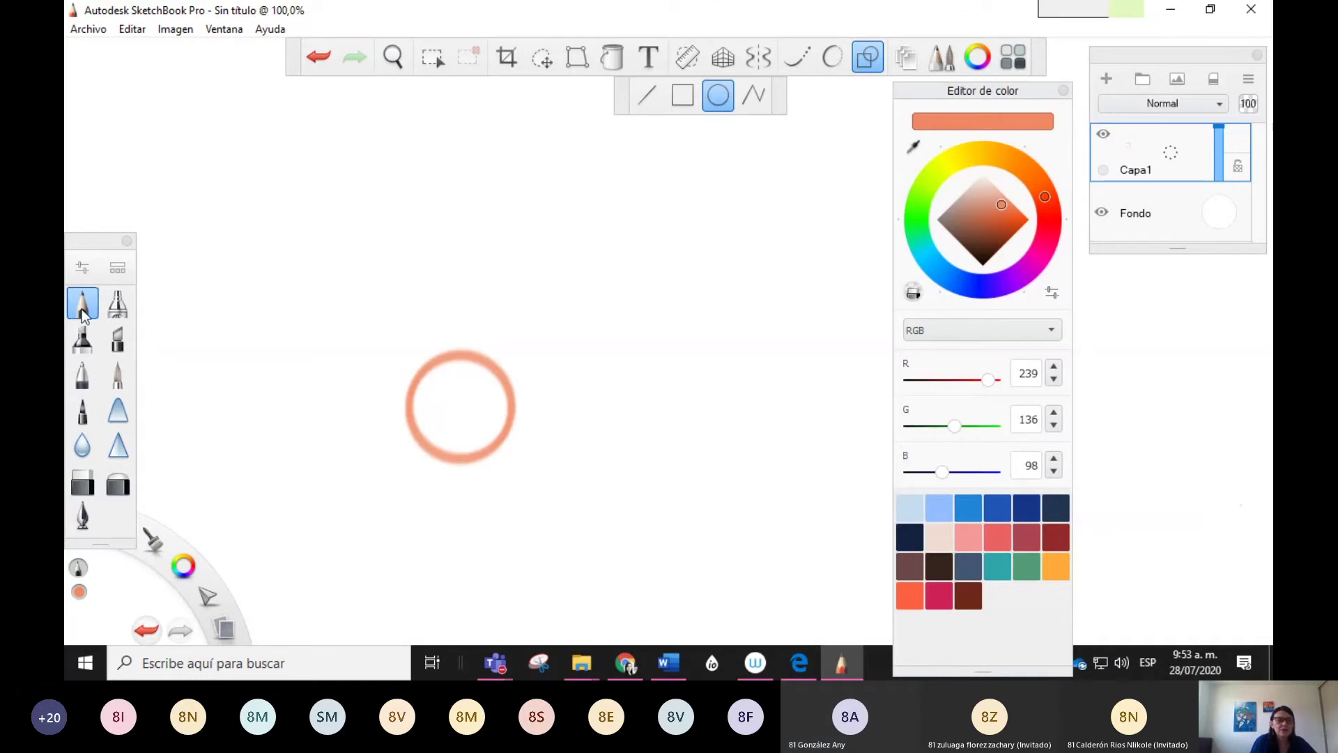
click(307, 63)
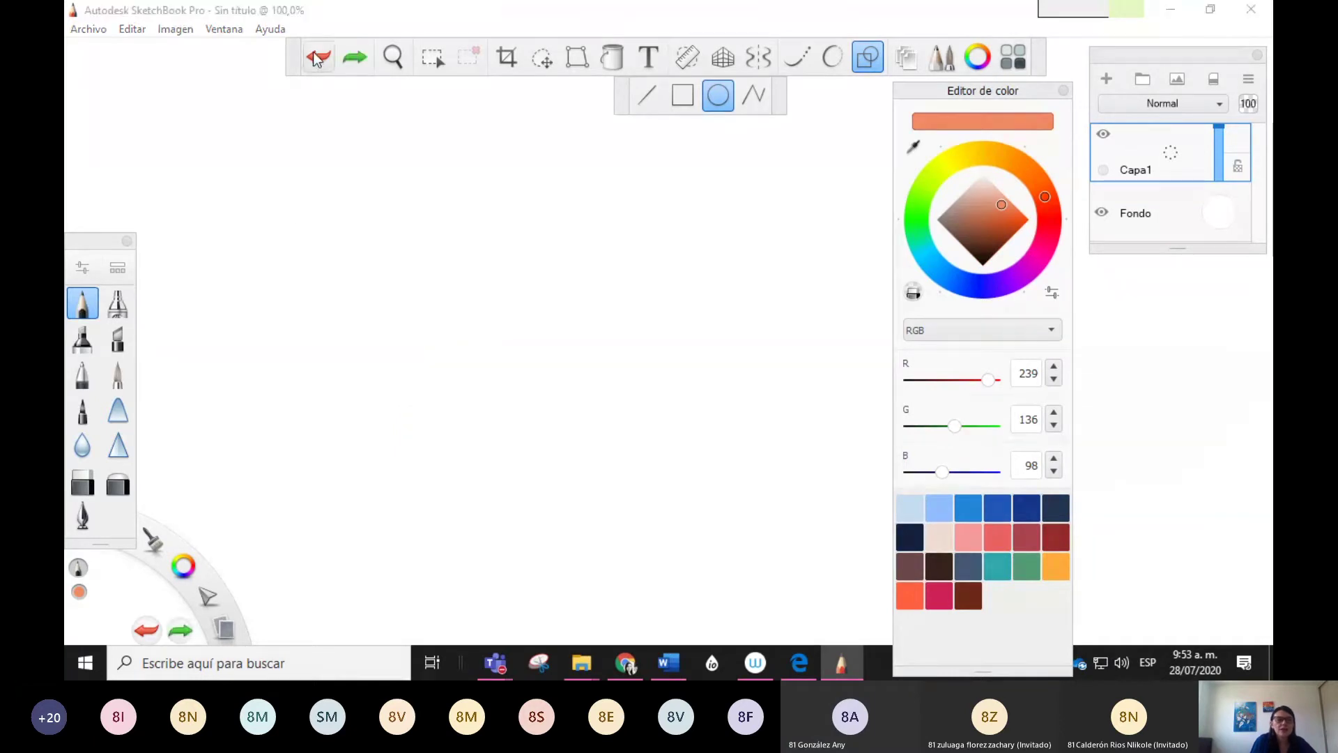
Set the pencil's hardness/size to 3.1 in its brush properties
click(90, 311)
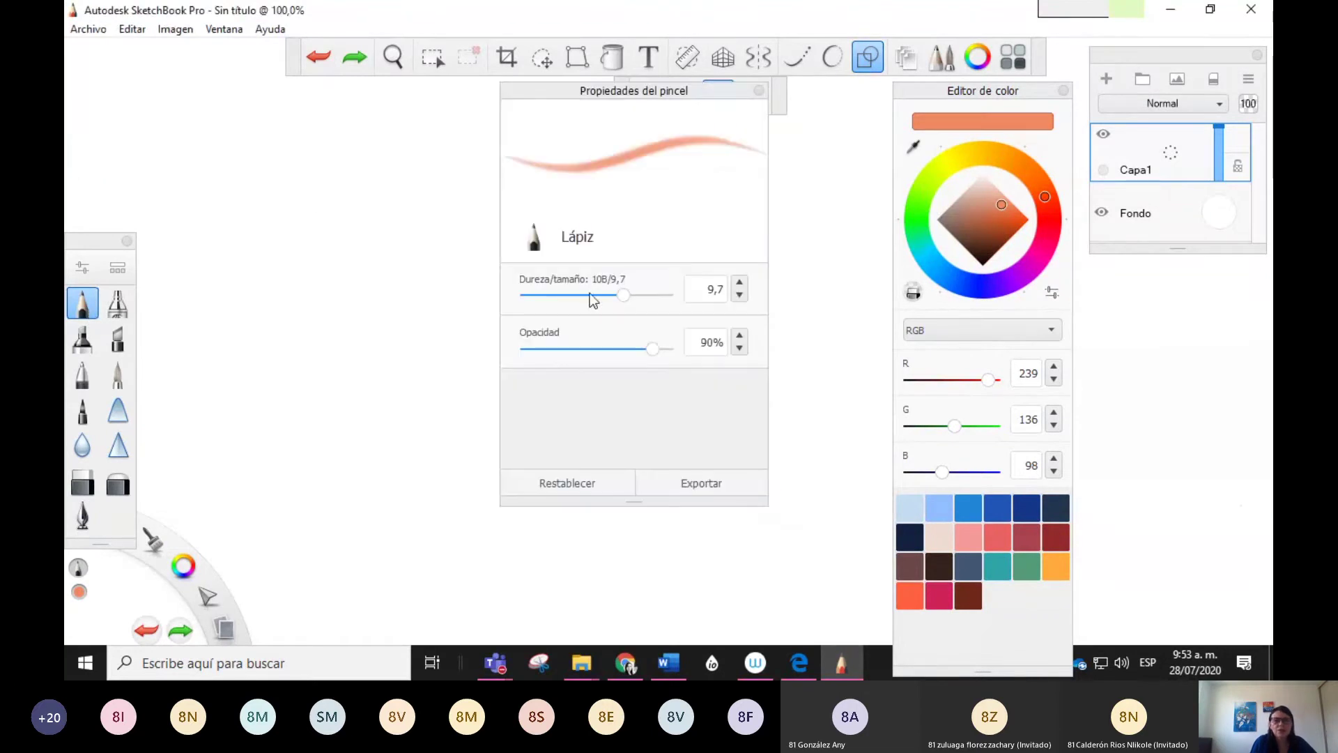
drag(622, 298, 557, 304)
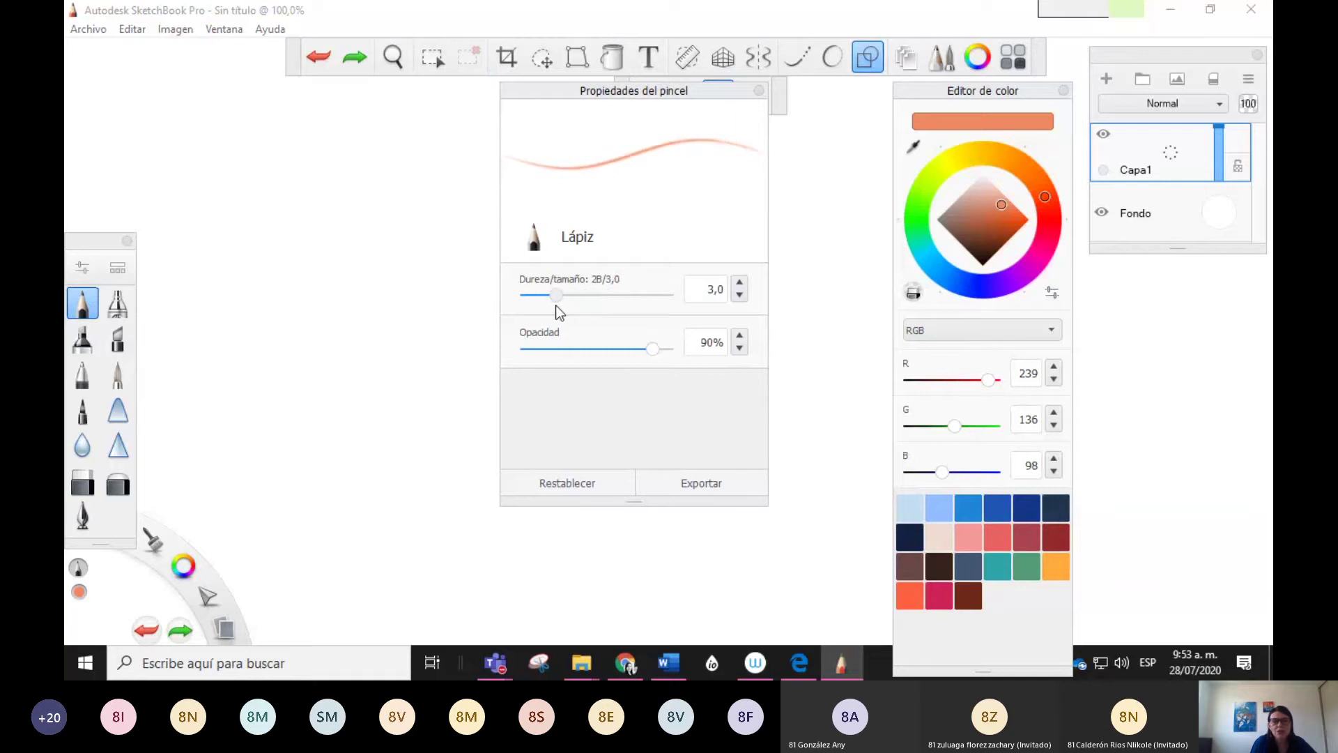
drag(555, 296, 558, 296)
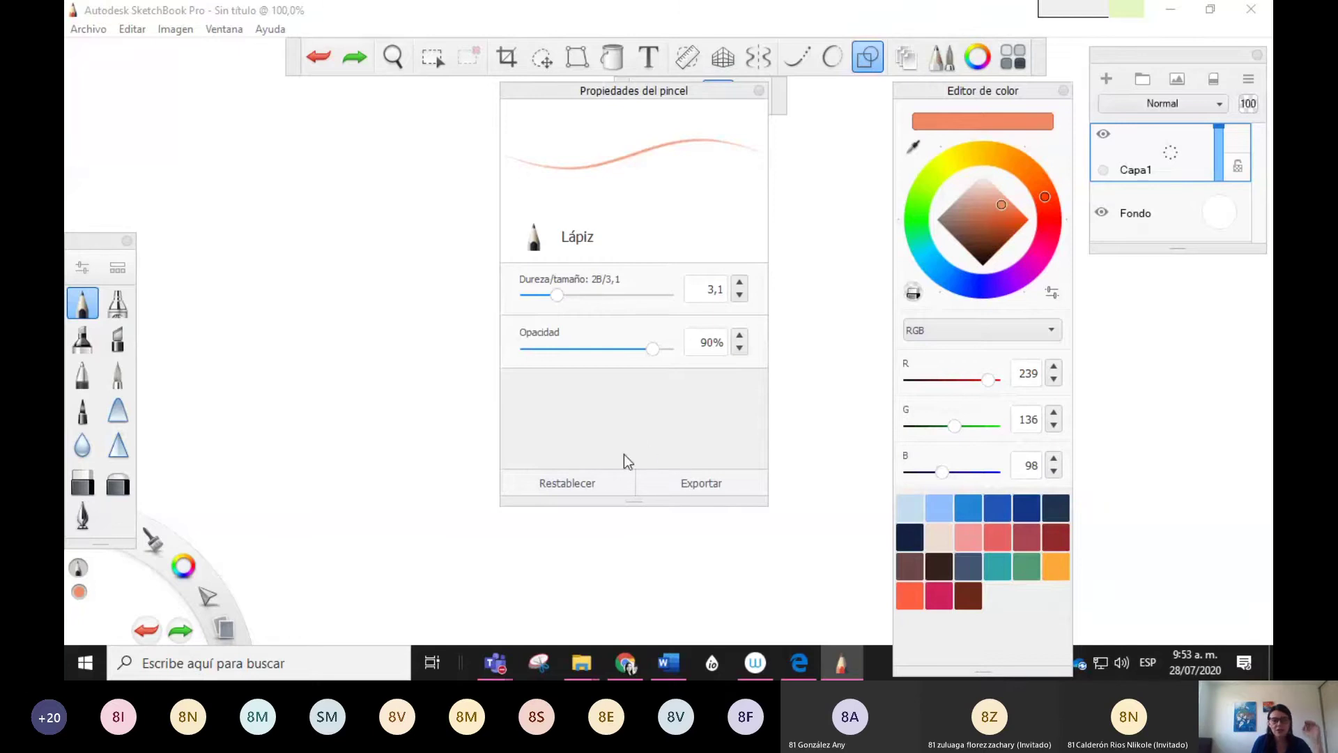
click(570, 493)
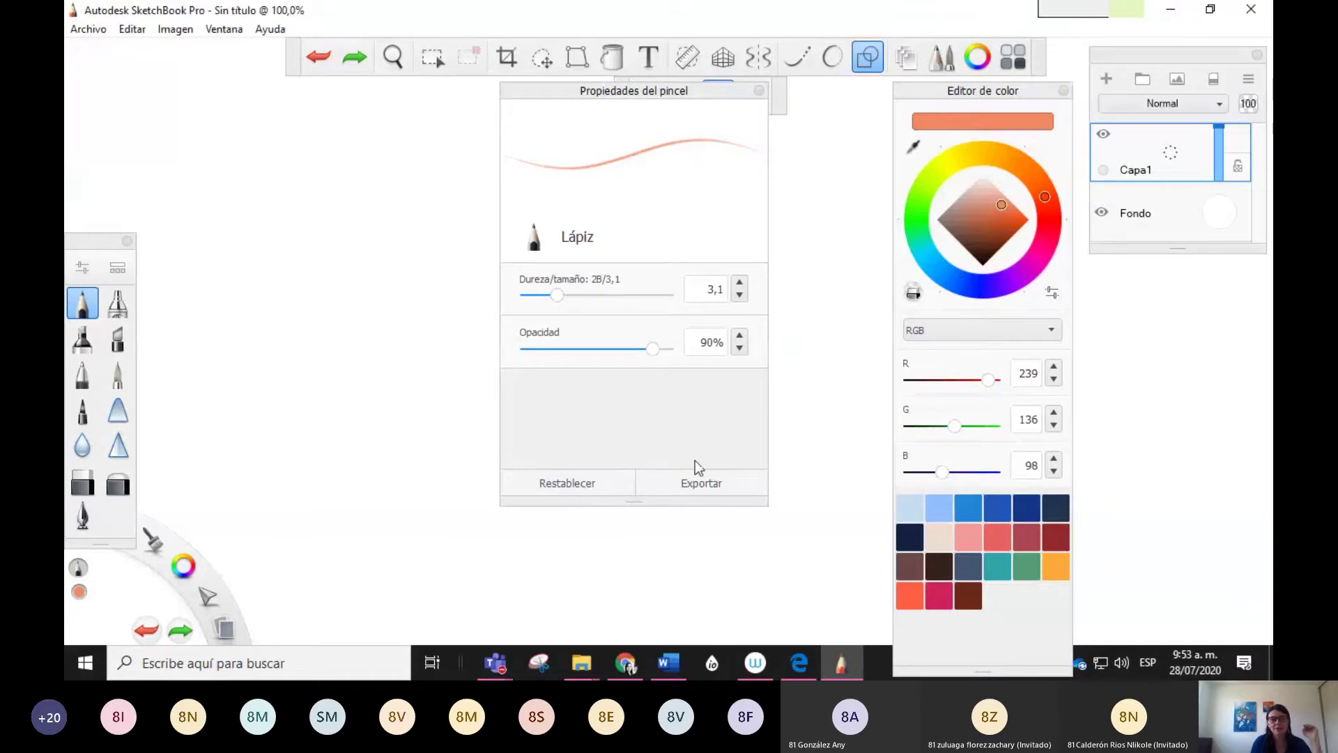
click(759, 91)
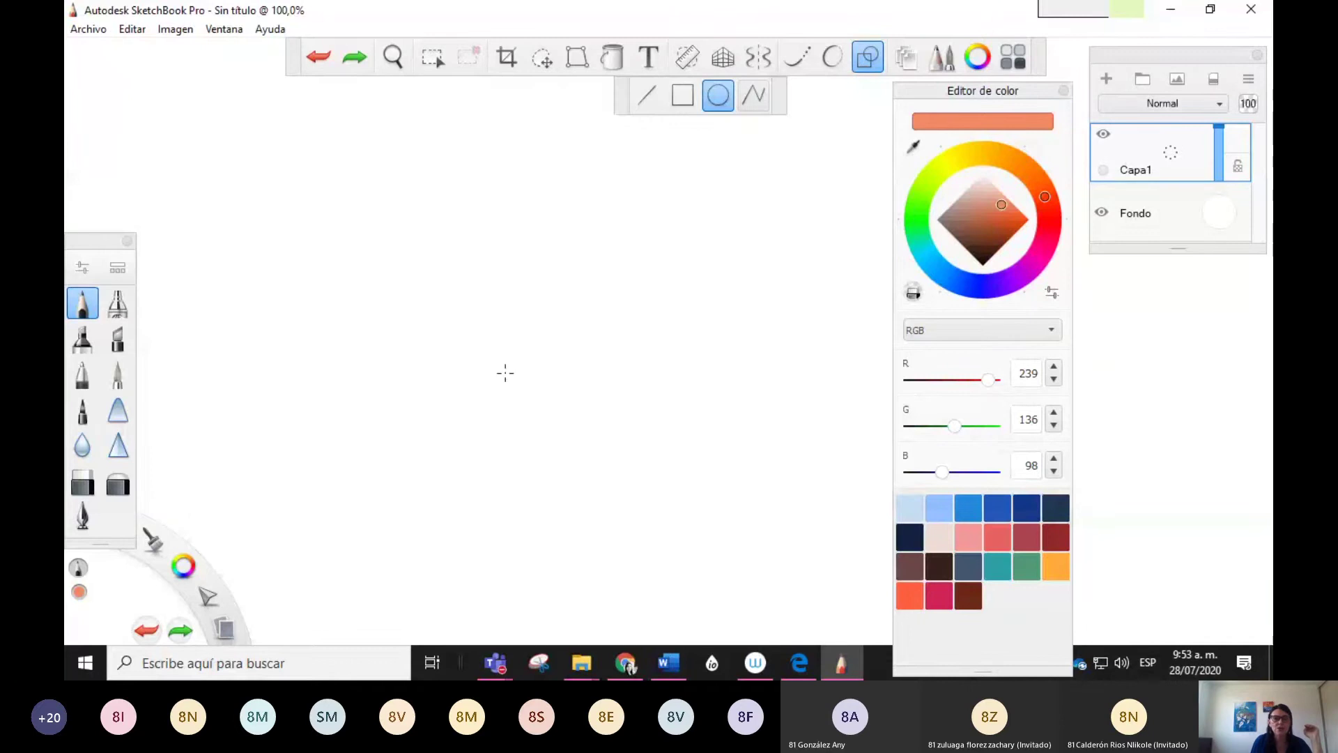
Draw a thin perfect circle mid-canvas and sketch a smaller freehand circle above and to the right of it without the shape tool
mouse_move(481, 363)
mouse_down()
mouse_move(482, 397)
mouse_move(532, 391)
mouse_move(543, 423)
mouse_up()
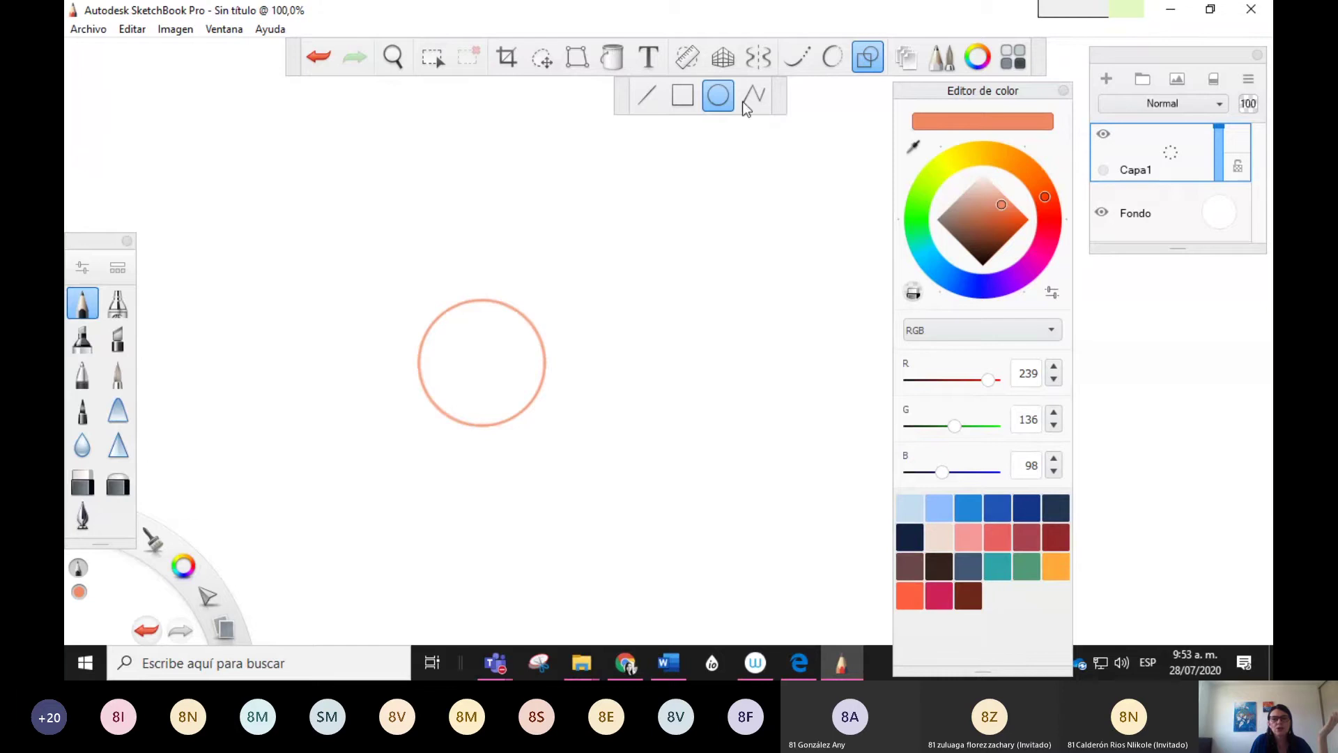
click(868, 64)
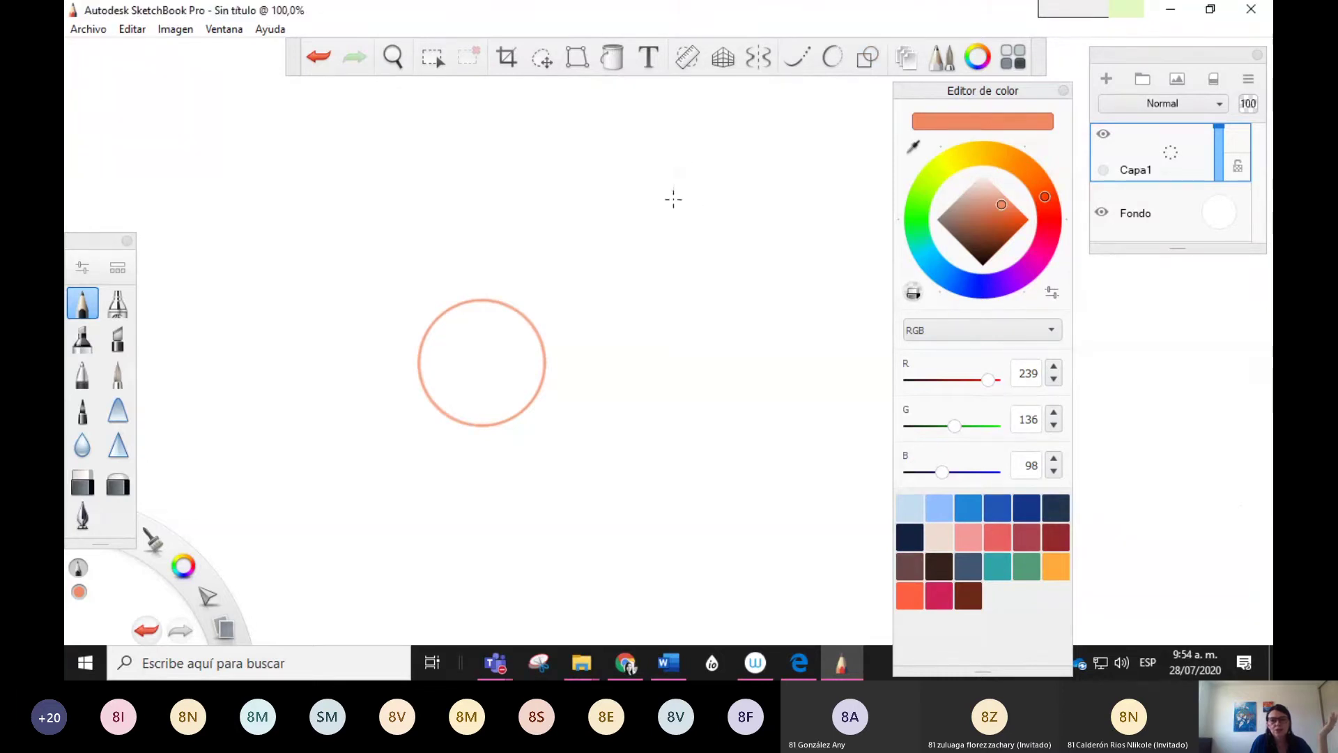
drag(673, 199, 770, 202)
mouse_move(743, 154)
mouse_down()
mouse_move(706, 155)
mouse_move(676, 186)
mouse_move(688, 217)
mouse_move(721, 232)
mouse_move(759, 221)
mouse_move(777, 187)
mouse_move(752, 159)
mouse_move(708, 155)
mouse_move(682, 177)
mouse_move(681, 218)
mouse_move(716, 242)
mouse_move(756, 233)
mouse_move(774, 203)
mouse_move(753, 163)
mouse_move(692, 168)
mouse_move(682, 211)
mouse_move(735, 238)
mouse_move(777, 202)
mouse_move(752, 158)
mouse_up()
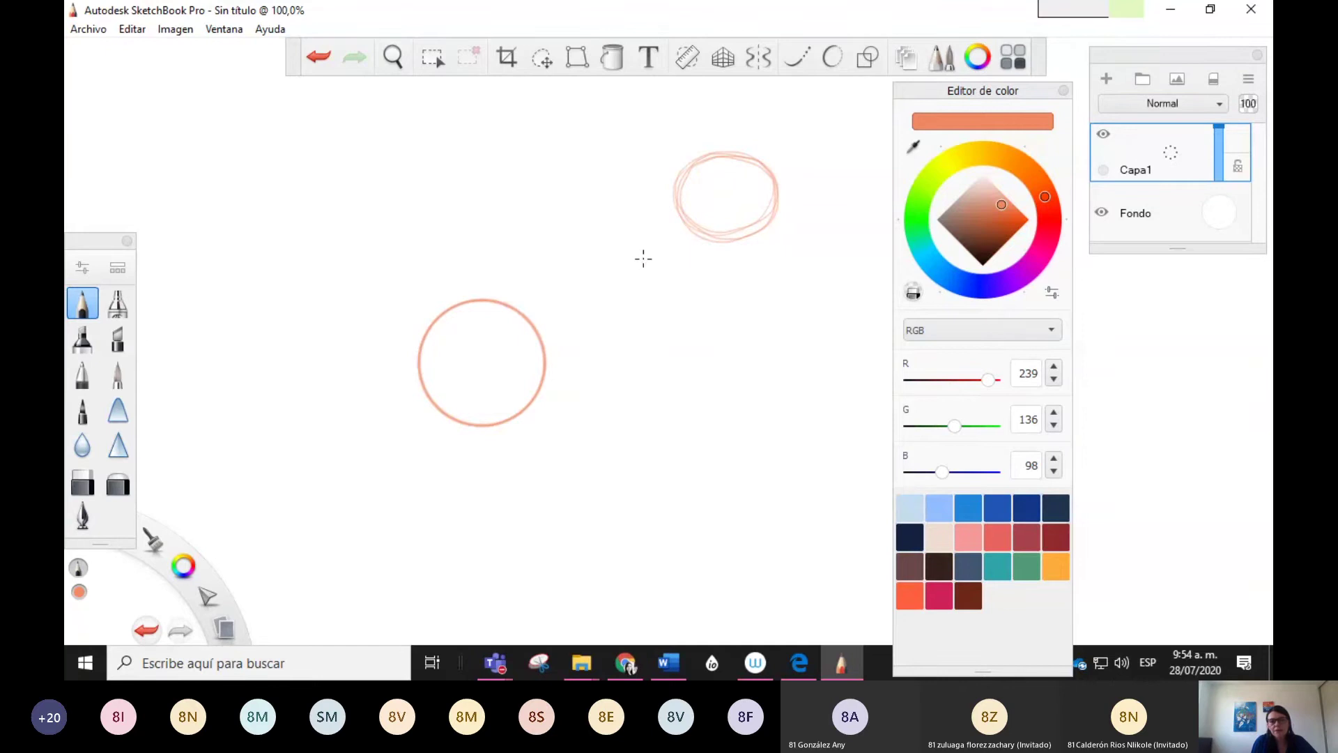
Sketch a roughly horizontal base line beneath the small freehand circle and another beneath the large circle
drag(643, 258, 806, 256)
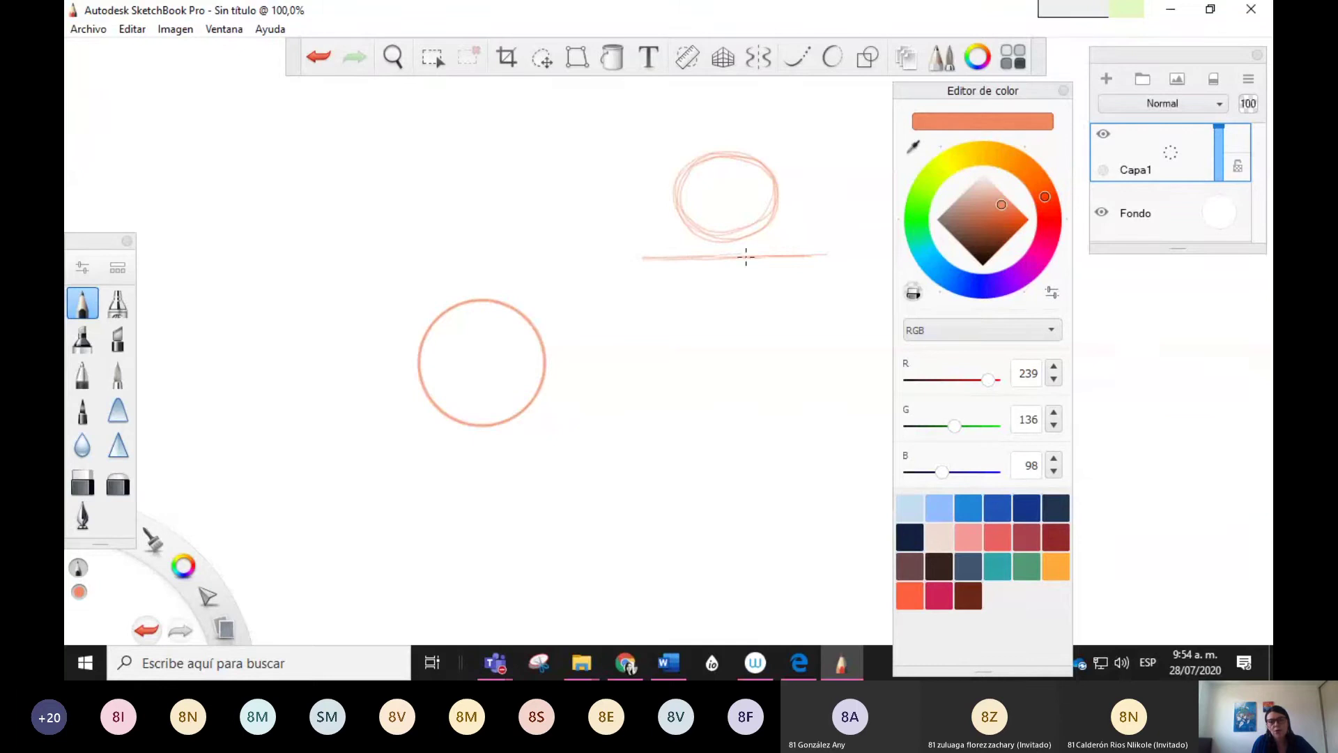
drag(710, 258, 810, 255)
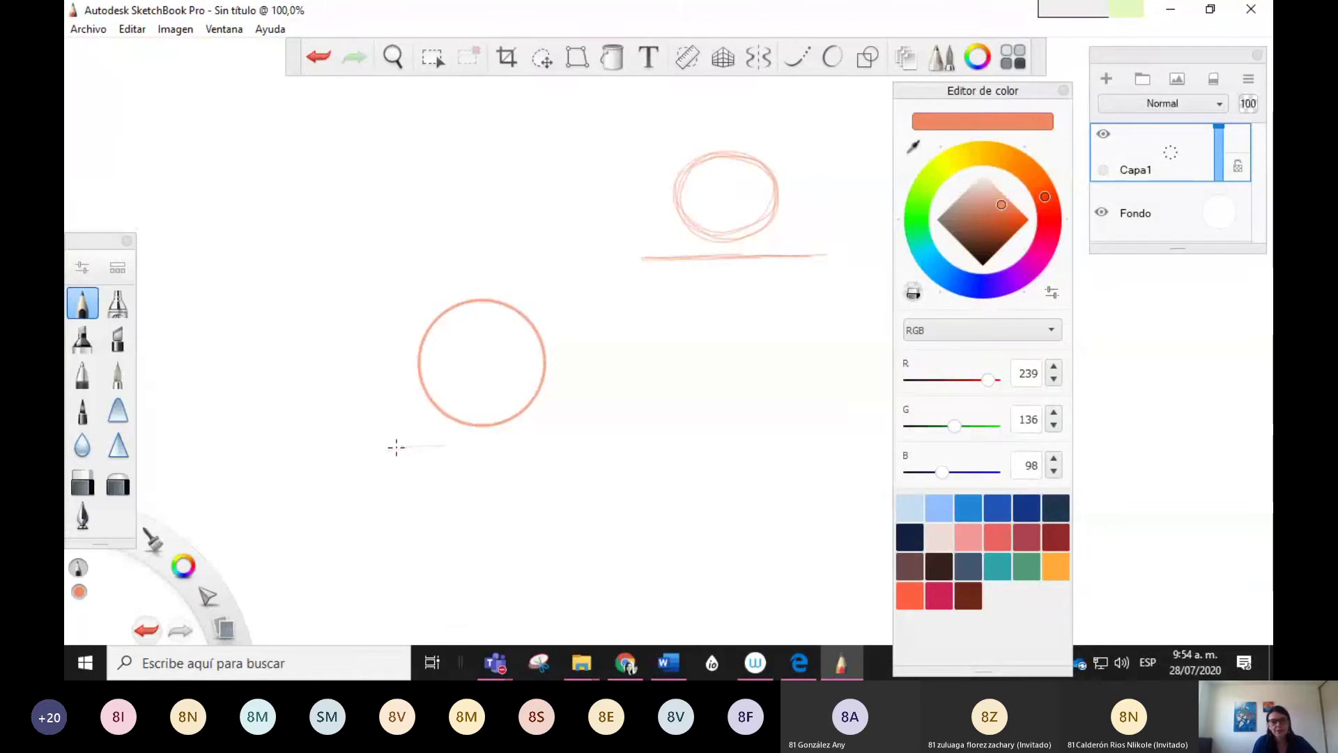
mouse_move(395, 448)
mouse_down()
mouse_move(505, 438)
mouse_move(459, 443)
mouse_up()
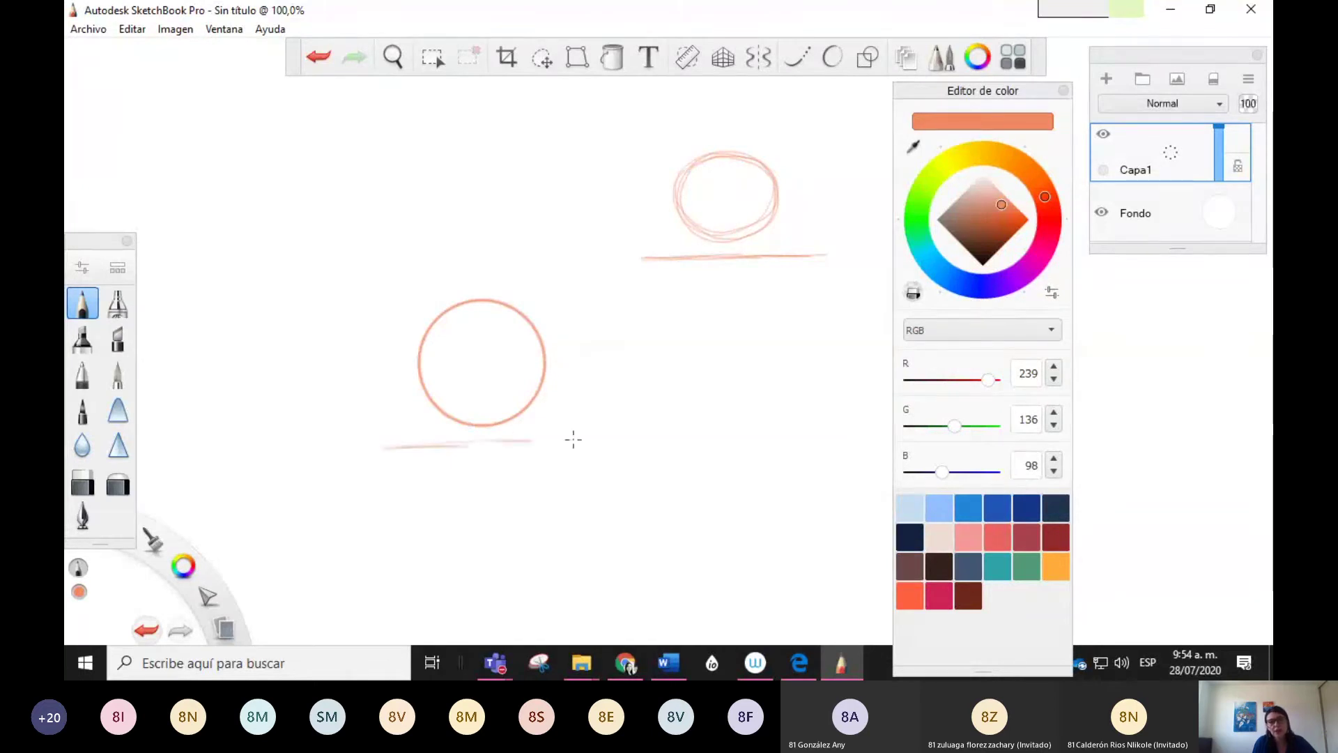
mouse_move(573, 439)
mouse_down()
mouse_move(620, 434)
mouse_move(376, 447)
mouse_move(405, 446)
mouse_up()
drag(509, 439, 601, 436)
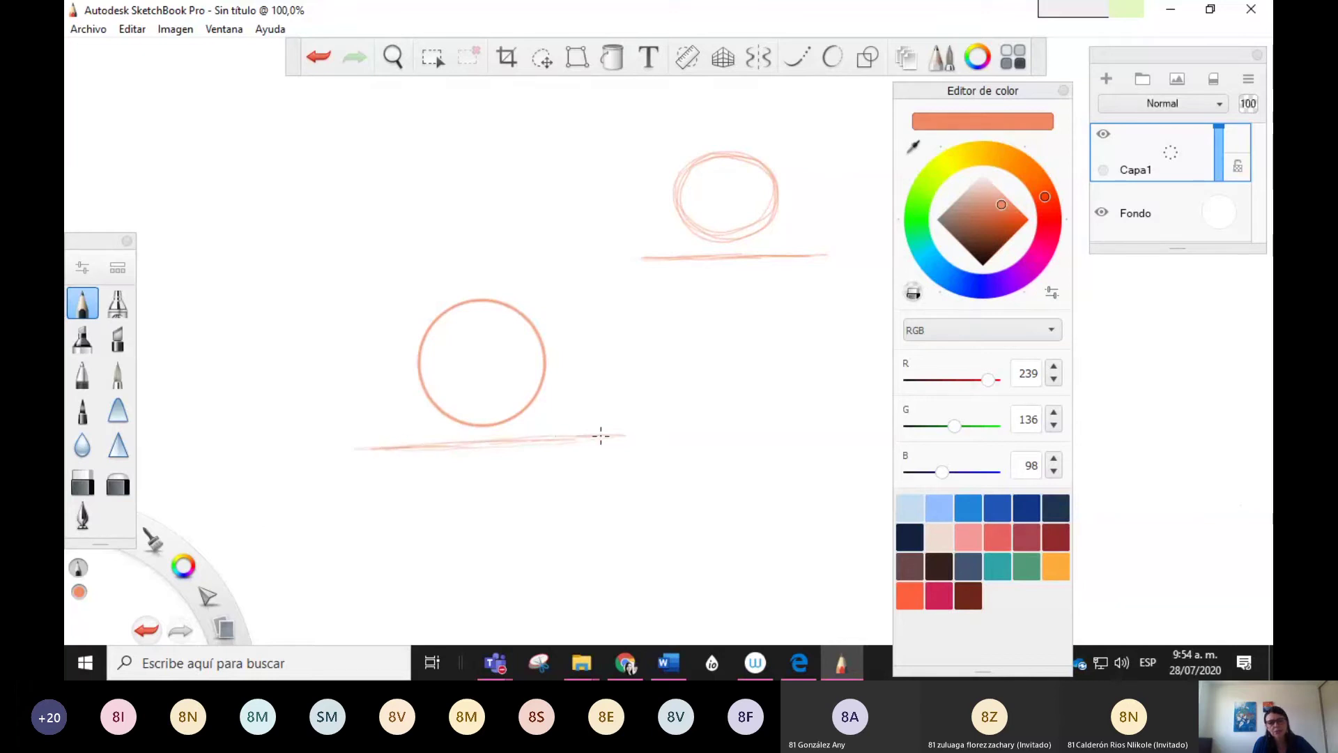
drag(360, 456, 585, 437)
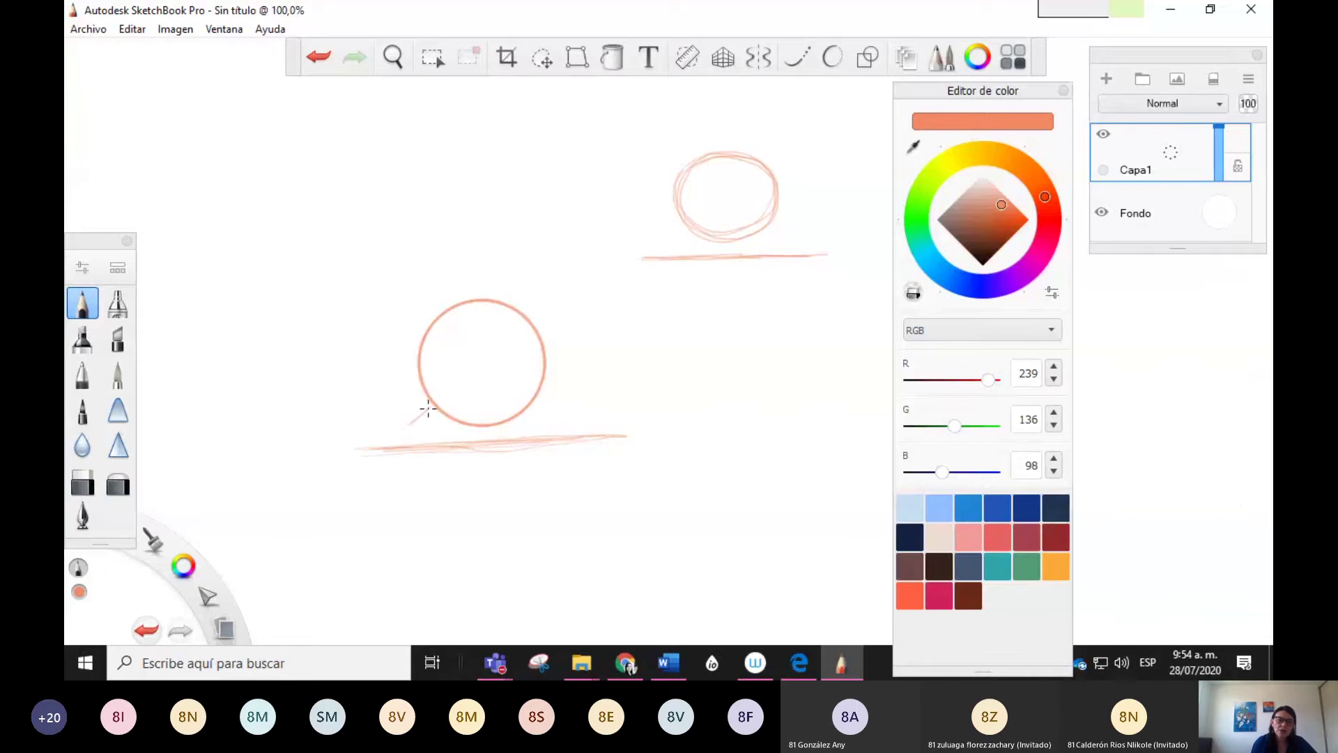
Sketch slanted lines from the lower sides of both circles down to the ends of their base lines
drag(429, 405, 372, 448)
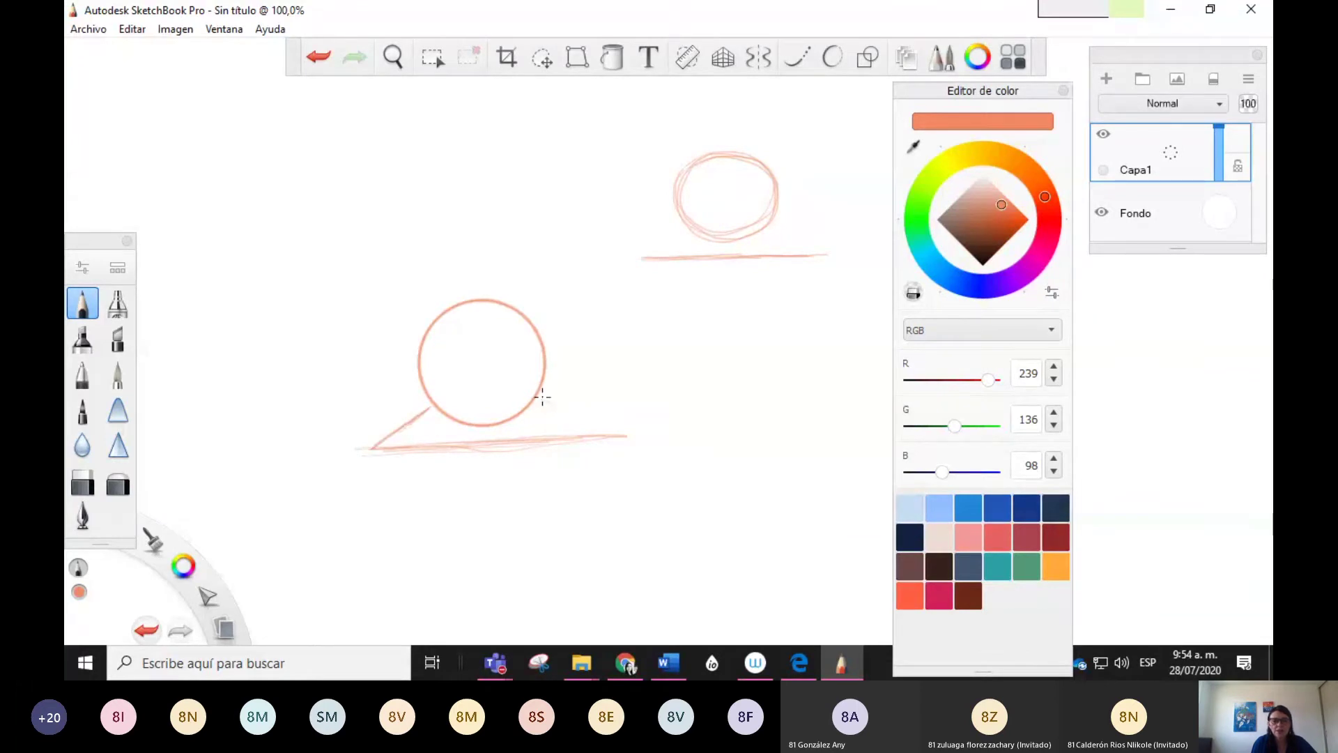
drag(550, 401, 603, 432)
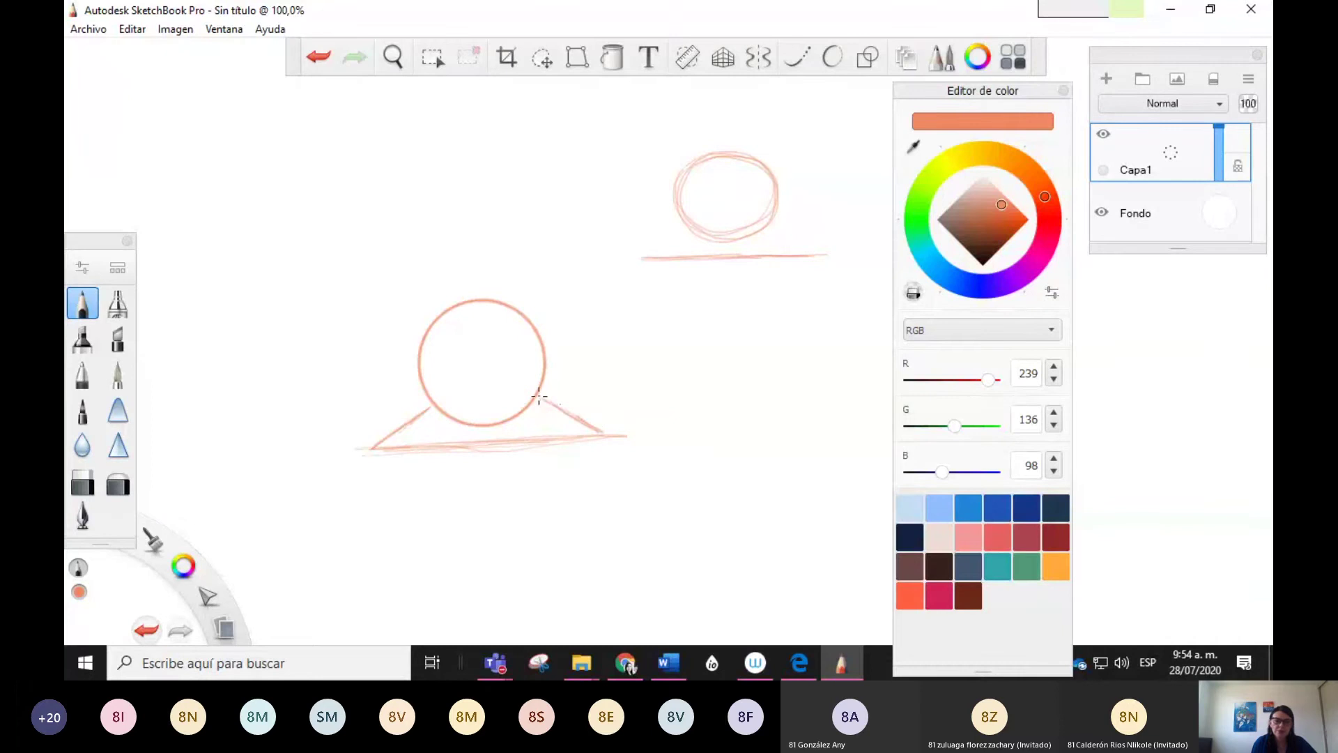
drag(539, 396, 591, 425)
mouse_move(681, 224)
mouse_down()
mouse_move(634, 259)
mouse_move(663, 238)
mouse_up()
drag(775, 224, 811, 255)
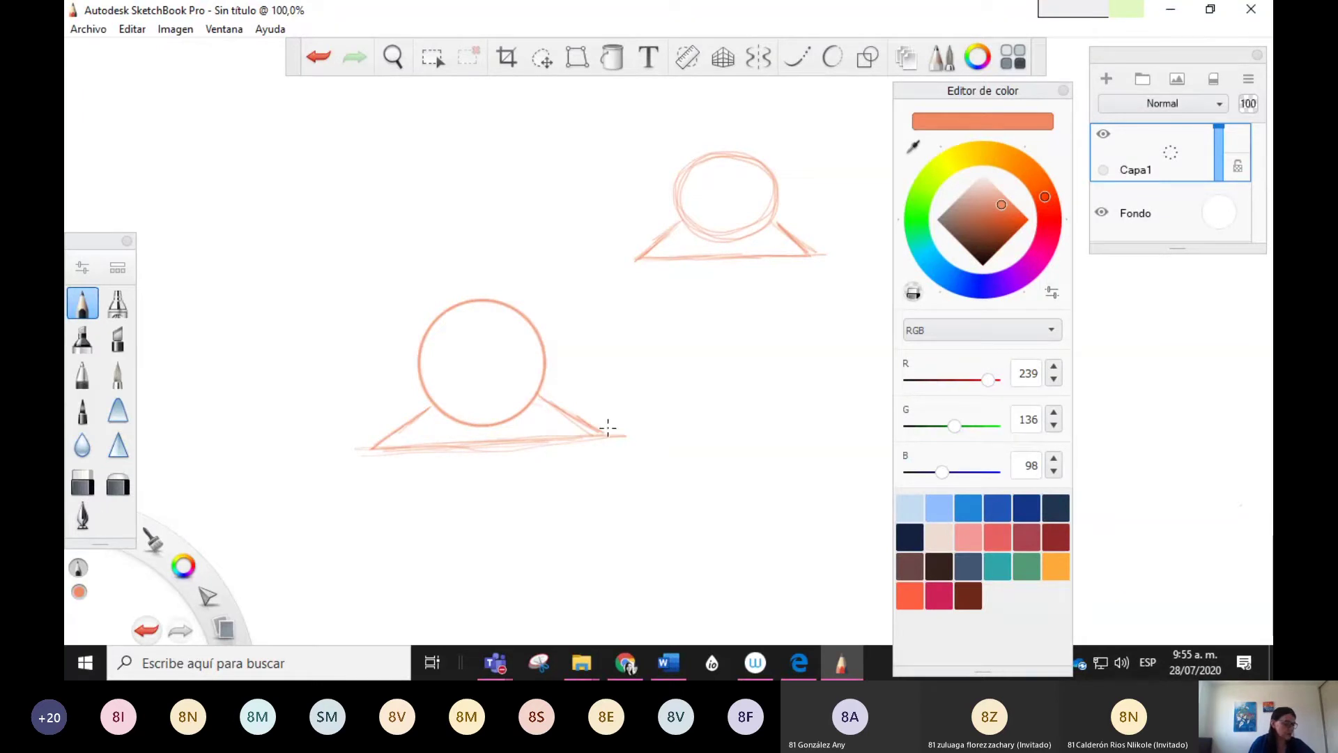
Set the pencil colour to red, RGB 227, 72, 58, and sketch two curved shapes in the lower half of the small circle
click(986, 239)
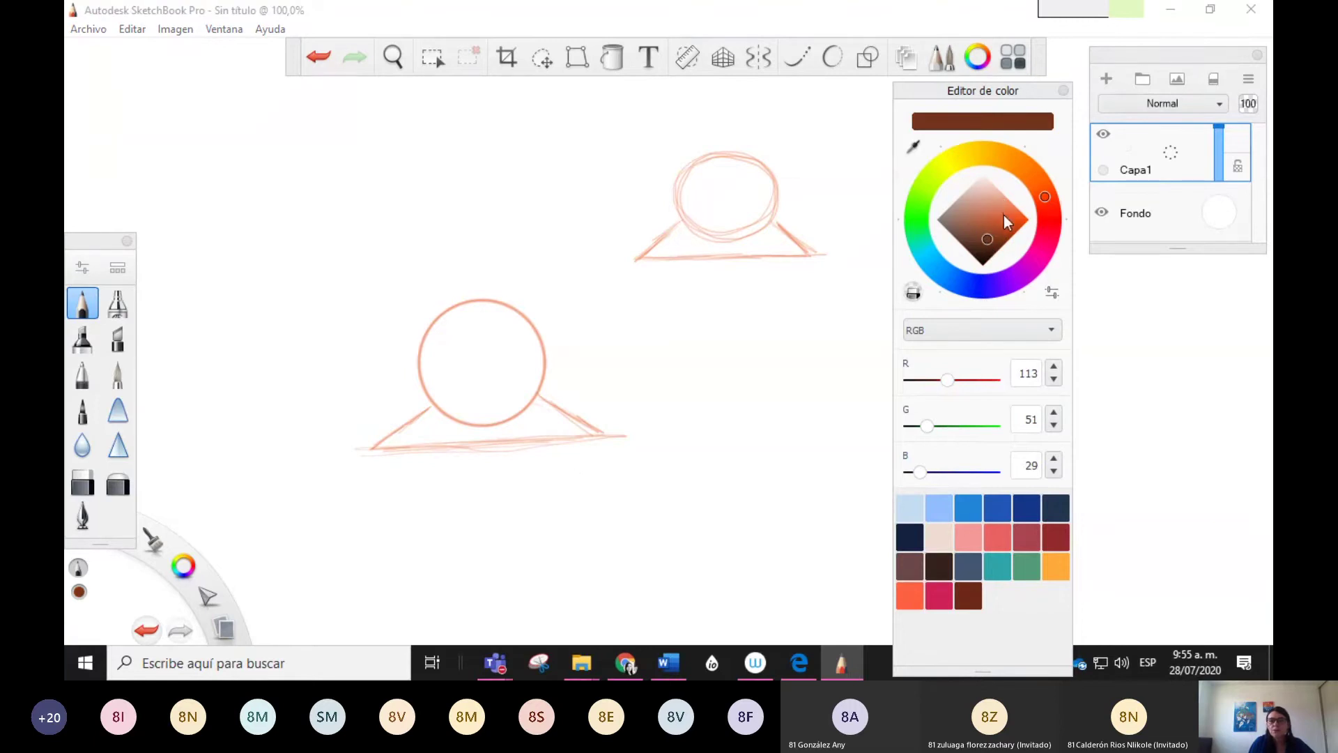
click(1002, 213)
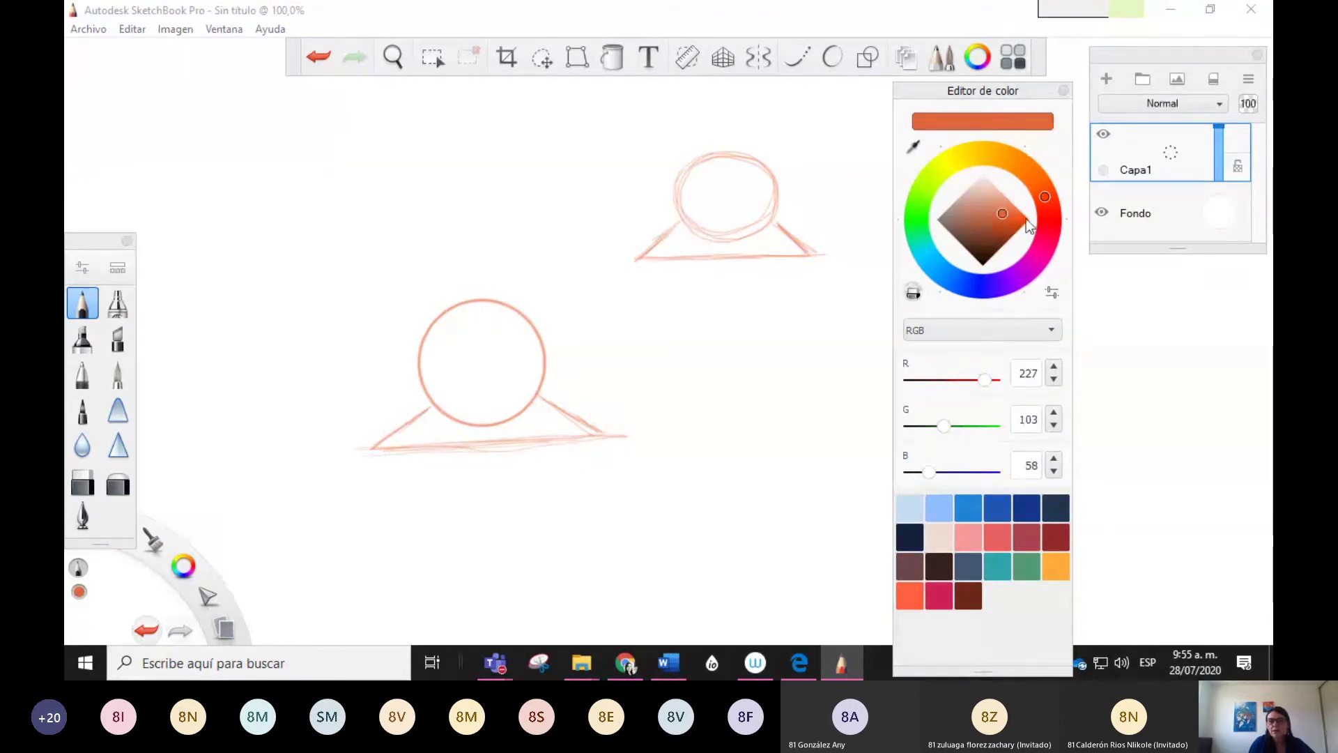
click(1047, 212)
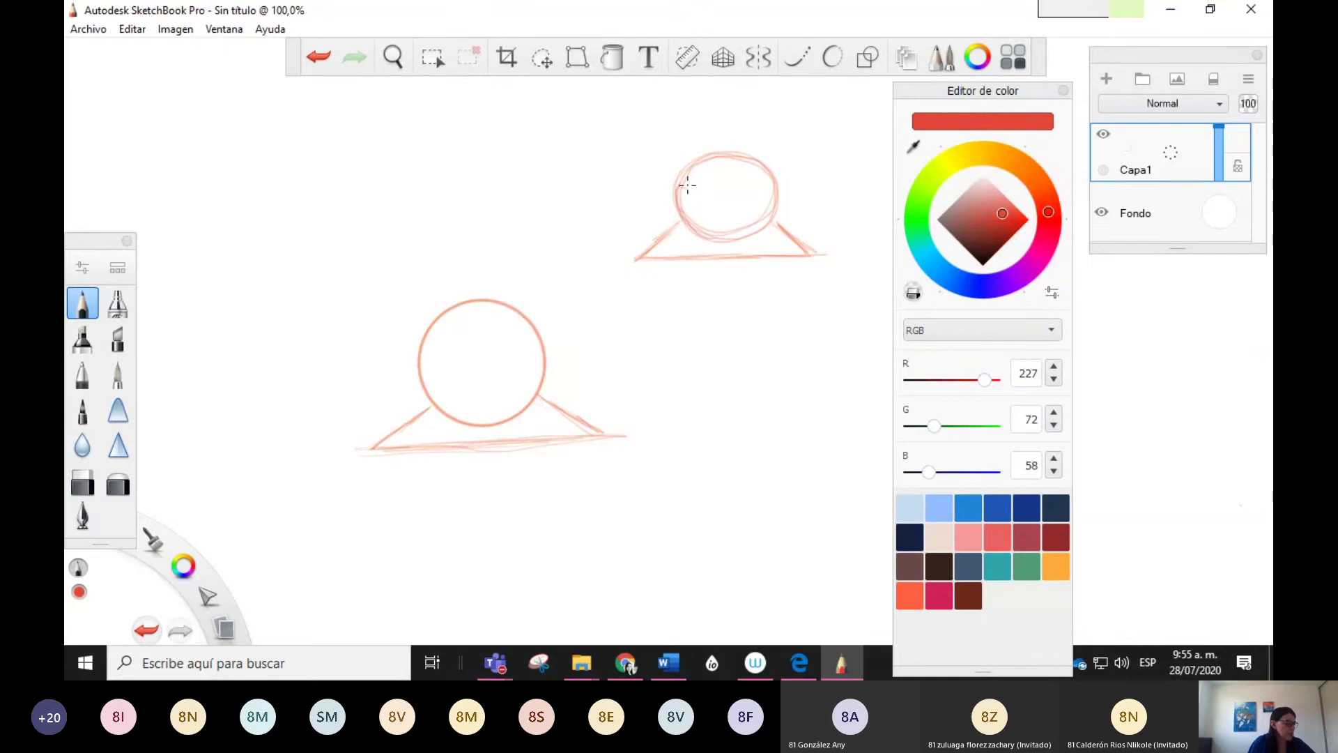
mouse_move(680, 187)
mouse_down()
mouse_move(717, 226)
mouse_move(696, 195)
mouse_move(683, 198)
mouse_move(714, 231)
mouse_move(692, 226)
mouse_move(683, 185)
mouse_move(717, 222)
mouse_up()
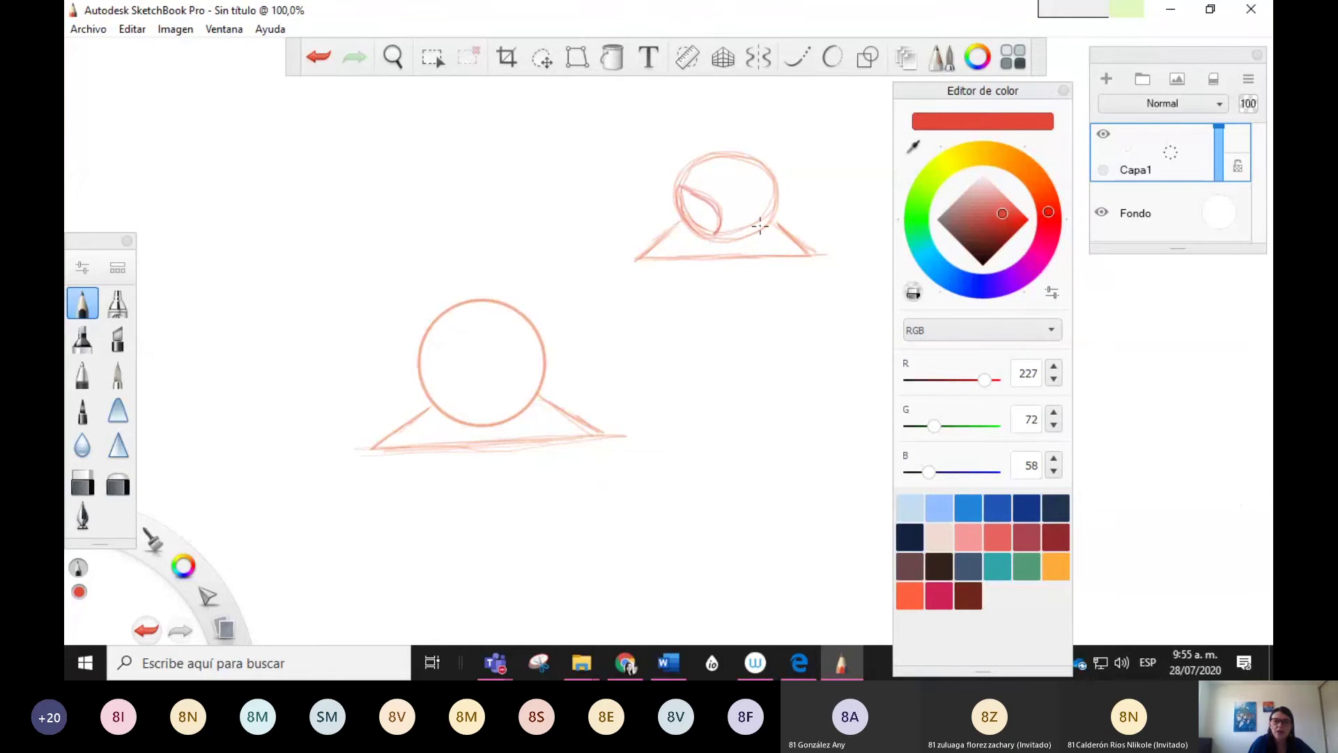
mouse_move(726, 221)
mouse_down()
mouse_move(773, 182)
mouse_move(775, 216)
mouse_up()
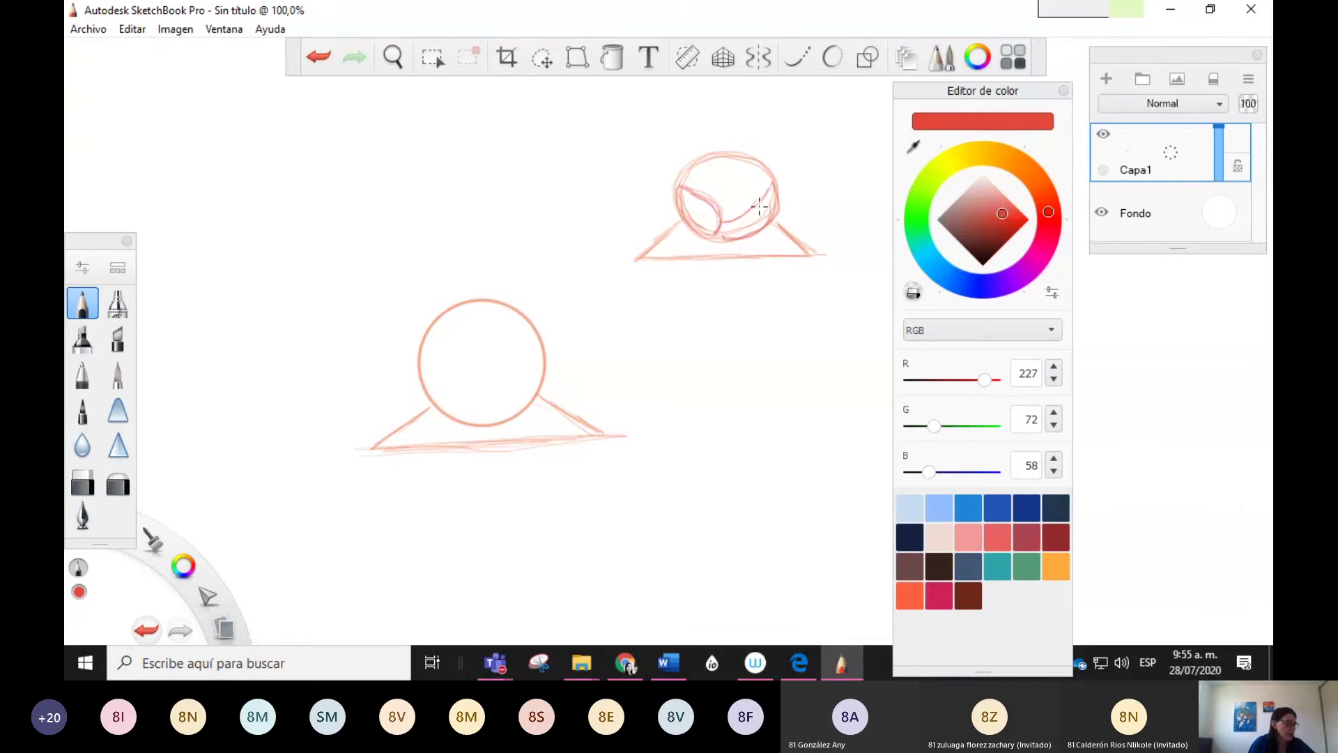
mouse_move(739, 214)
mouse_down()
mouse_move(777, 181)
mouse_move(774, 202)
mouse_up()
Sketch matching red curved shapes along the lower left and lower right inside the large circle
drag(429, 398, 443, 360)
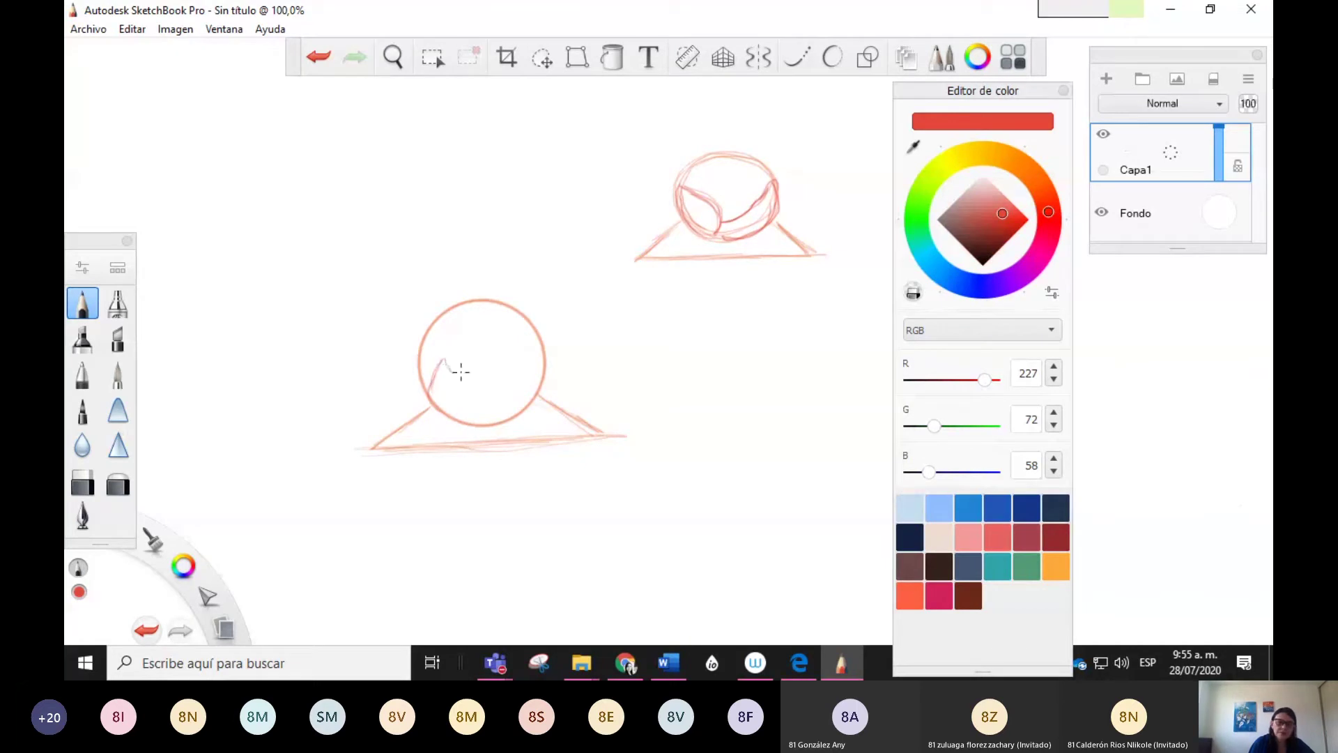
mouse_move(461, 371)
mouse_down()
mouse_move(476, 426)
mouse_move(431, 410)
mouse_move(427, 389)
mouse_move(434, 365)
mouse_move(459, 411)
mouse_move(429, 397)
mouse_move(471, 425)
mouse_up()
mouse_move(452, 374)
mouse_down()
mouse_move(476, 421)
mouse_move(528, 355)
mouse_up()
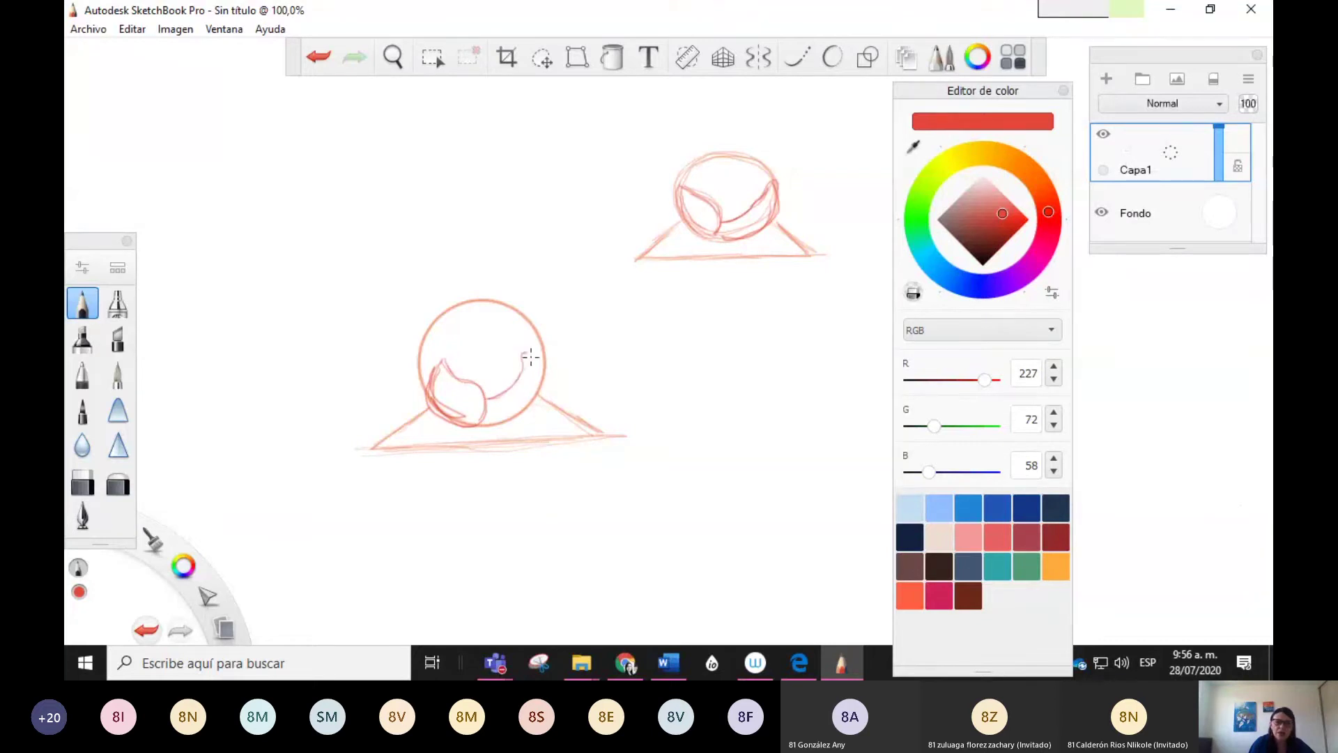
drag(522, 366, 541, 349)
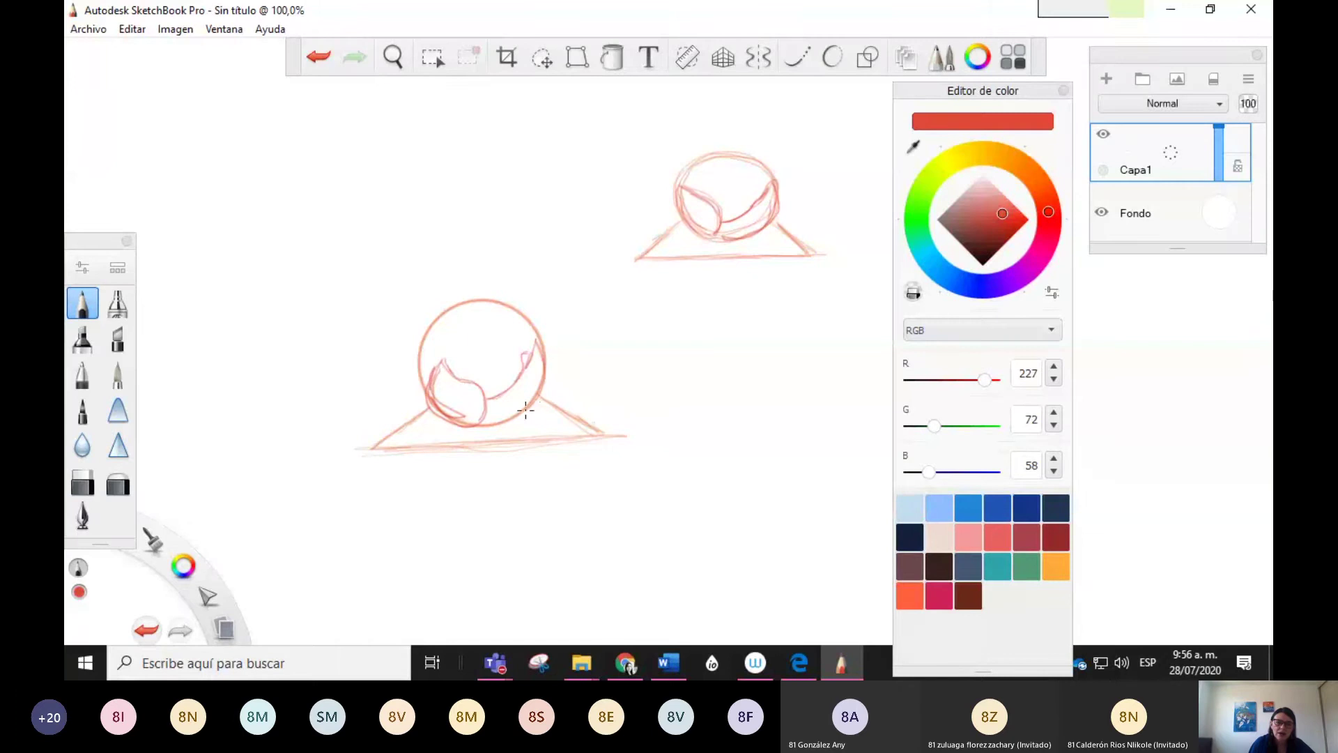